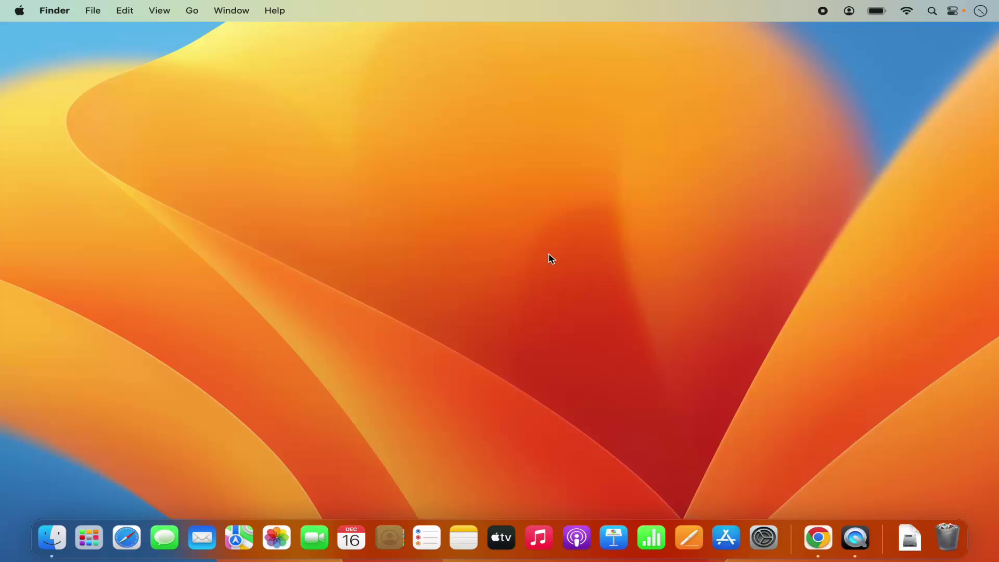
Open Wallpaper settings from the desktop menu, close them, then reopen and dismiss the menu.
right_click(529, 198)
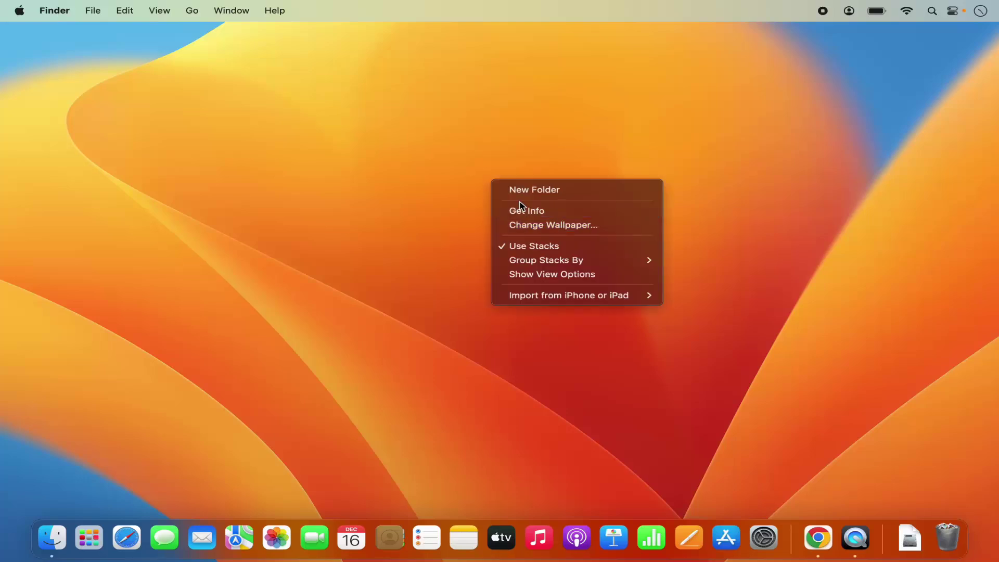
click(544, 225)
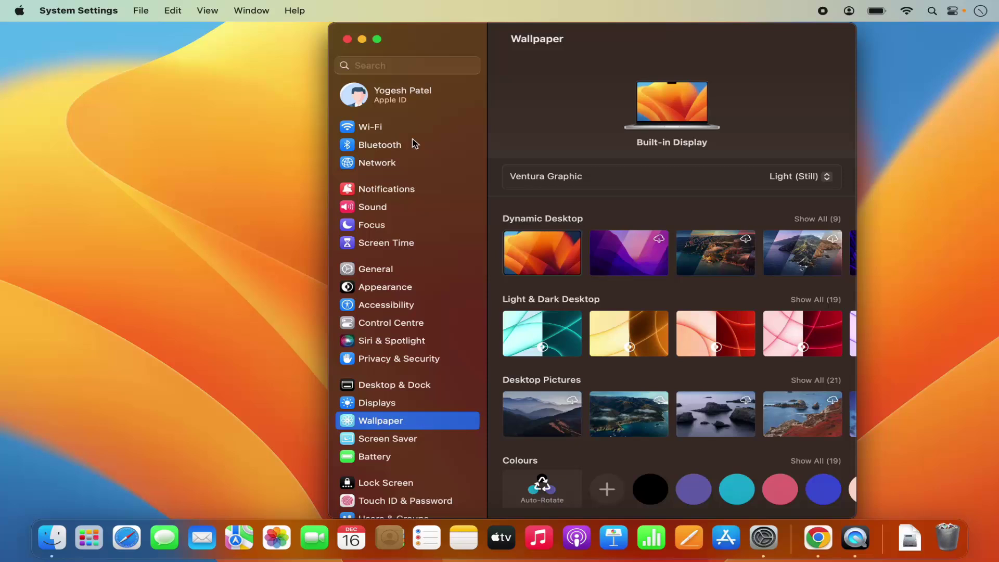
click(347, 40)
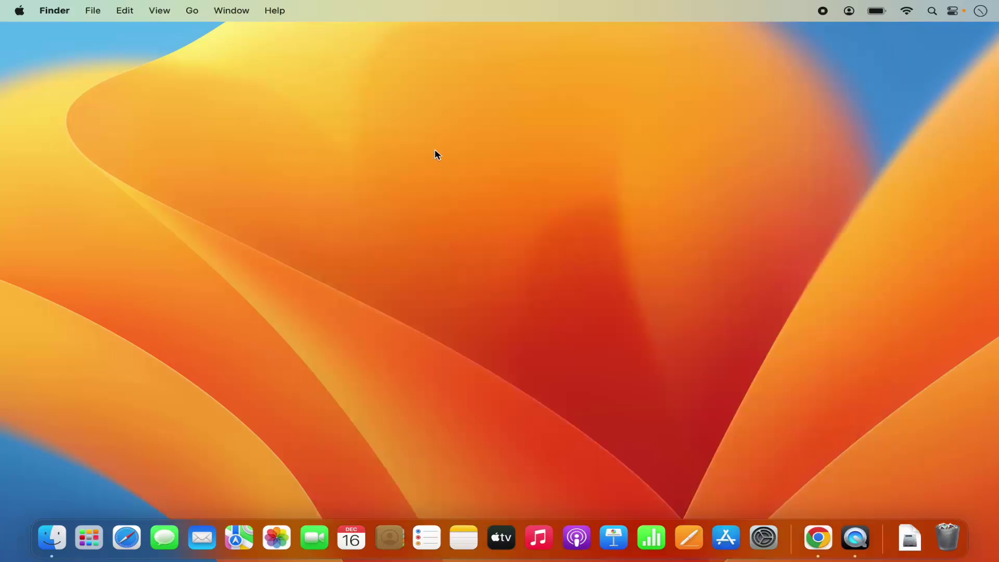
right_click(435, 149)
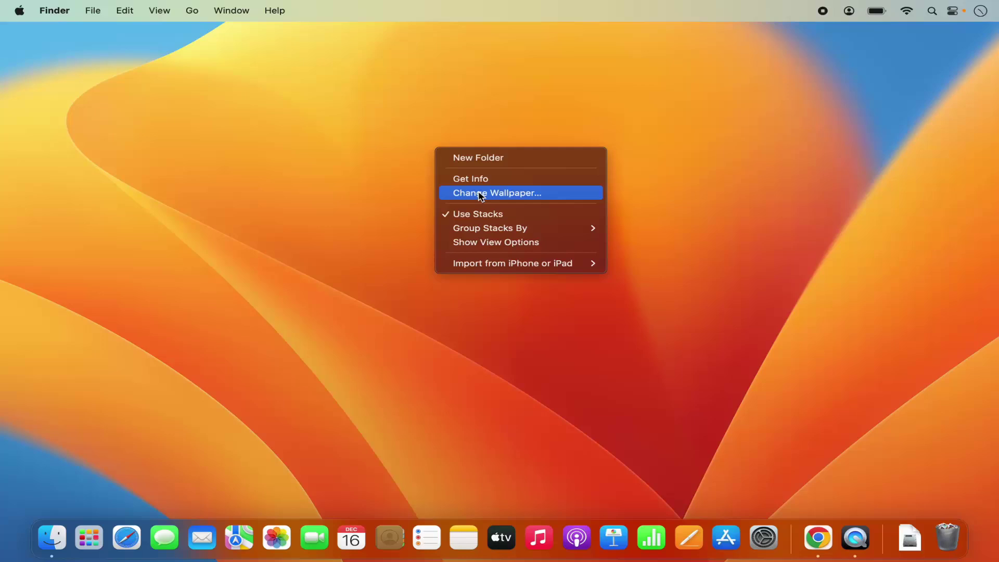
click(416, 205)
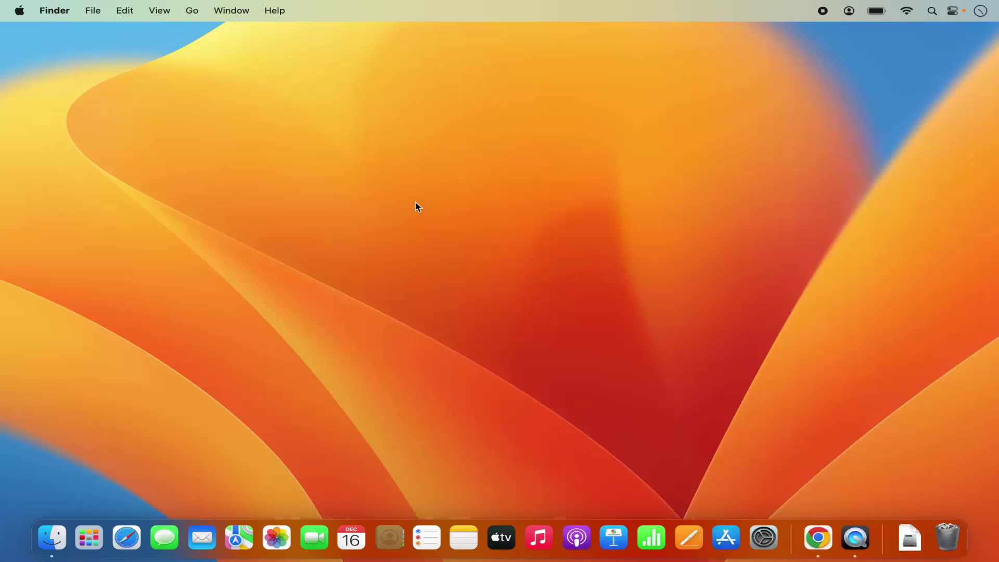
Launch System Settings from the Dock, glance at the Apple menu, and bring the window forward.
click(763, 537)
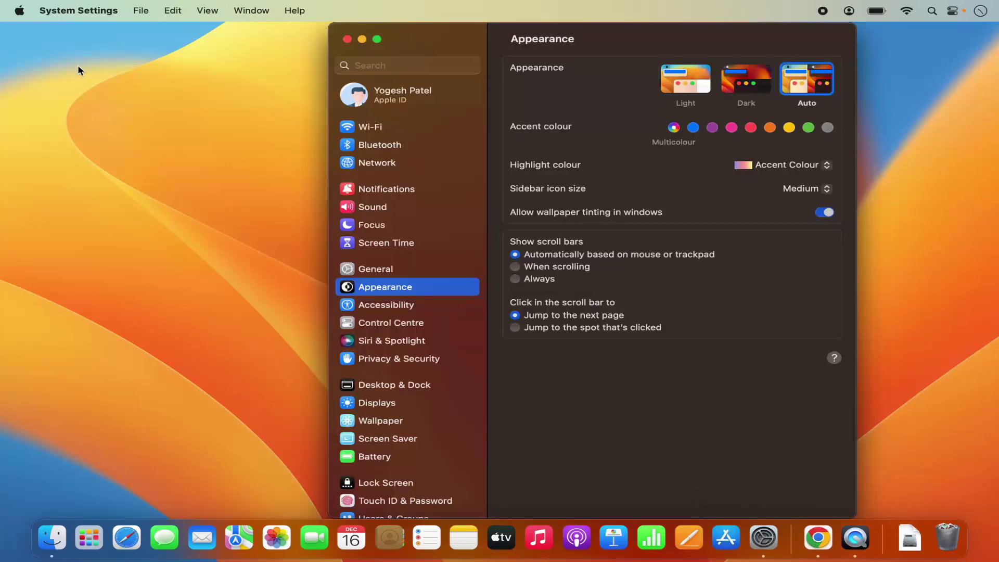
click(20, 11)
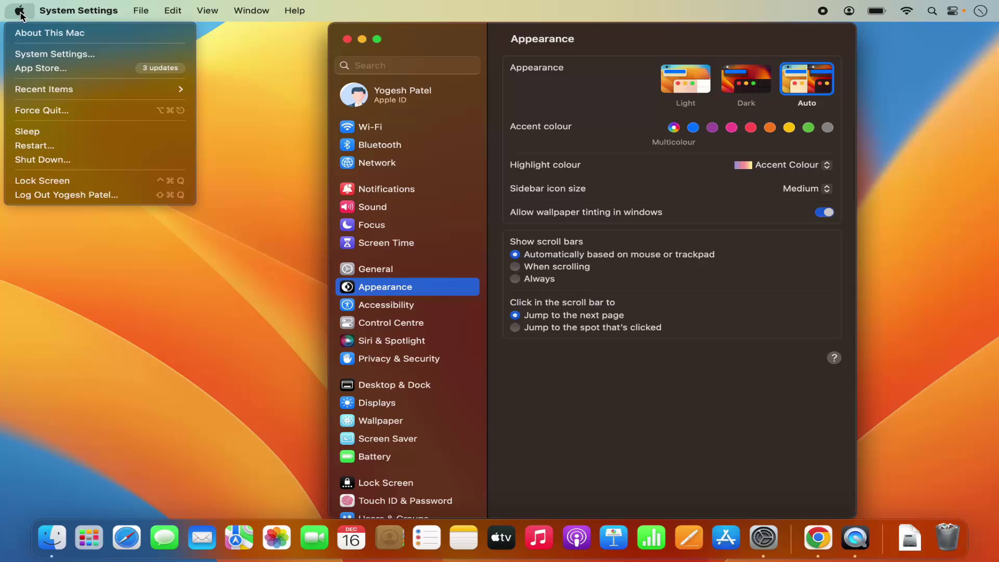
click(55, 56)
scroll(439, 311, down, 1)
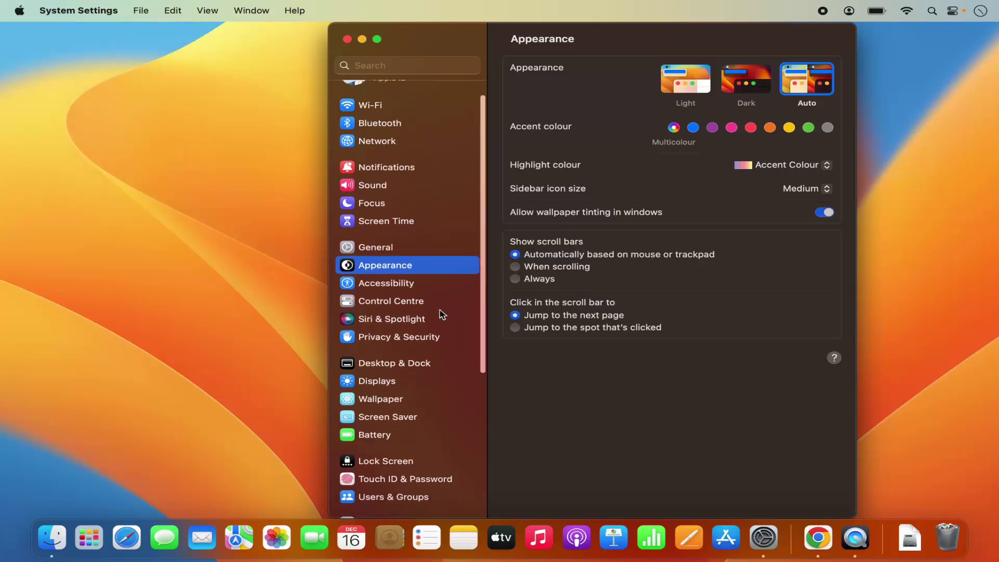
scroll(439, 311, down, 4)
Go to the Wallpaper page and select the Catalina dynamic wallpaper.
click(395, 335)
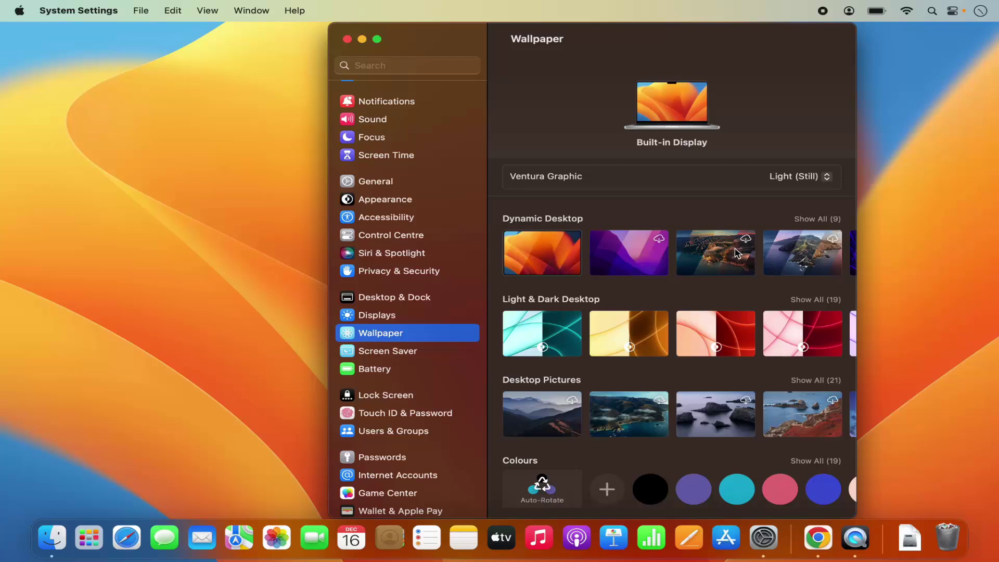
scroll(784, 255, right, 10)
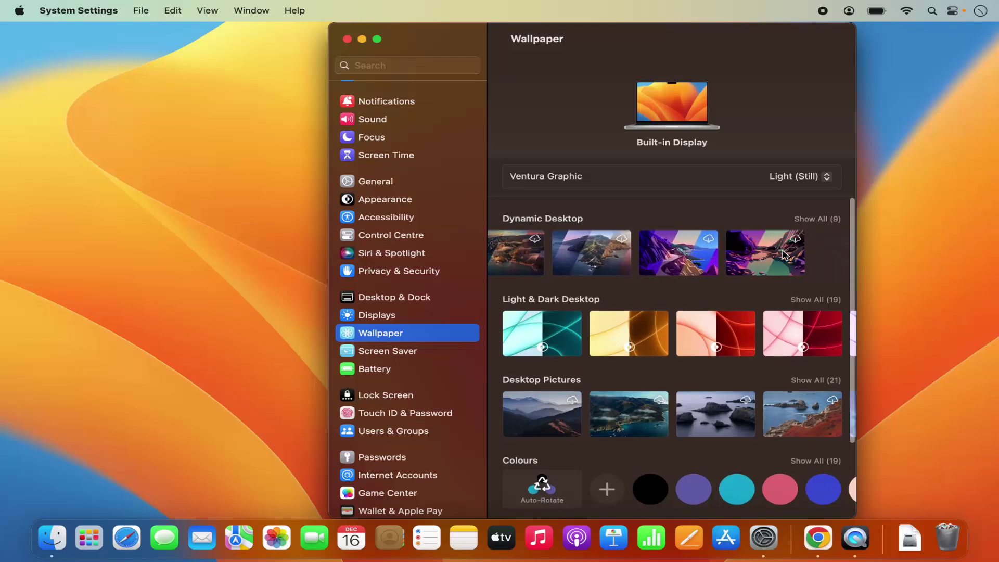
scroll(785, 256, right, 3)
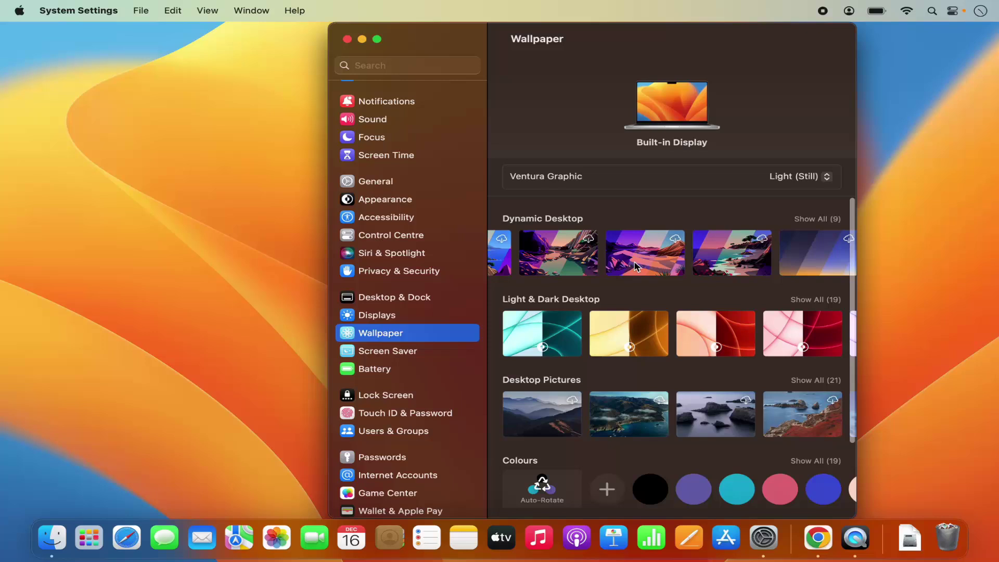
scroll(635, 266, left, 12)
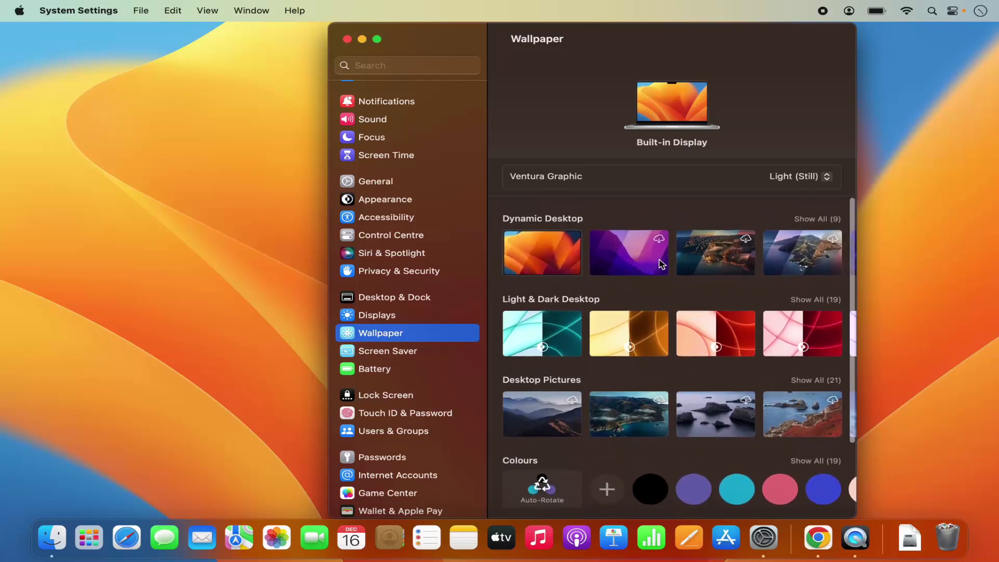
scroll(660, 264, right, 2)
scroll(663, 262, right, 2)
scroll(670, 258, right, 2)
scroll(675, 255, right, 1)
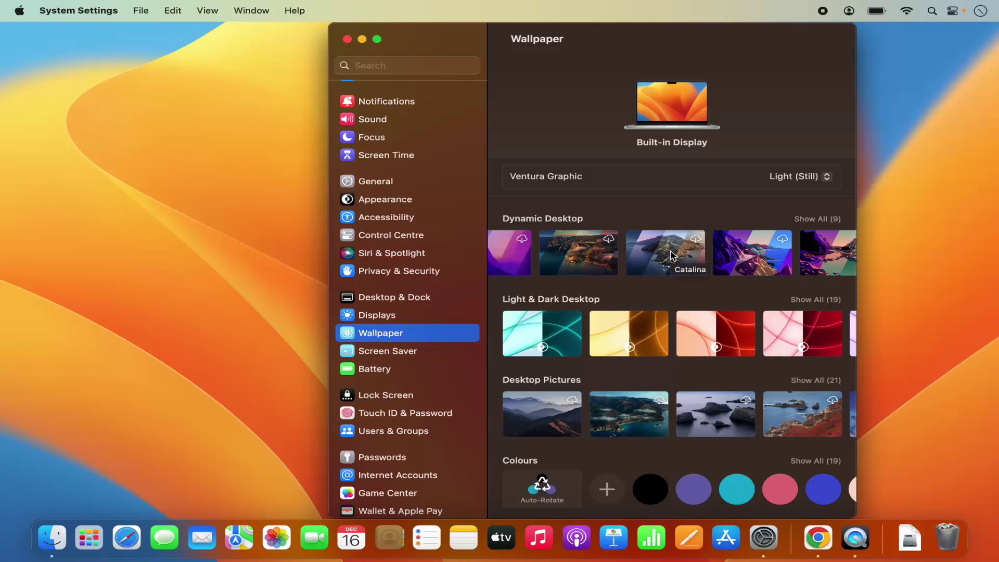
click(671, 256)
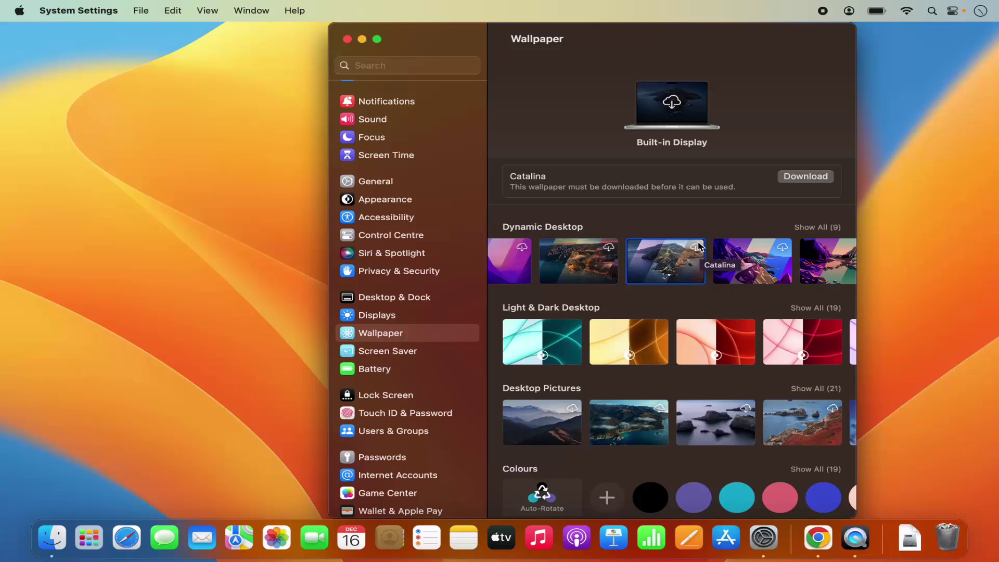
Download Catalina, then minimize System Settings to view the desktop and restore it.
click(789, 179)
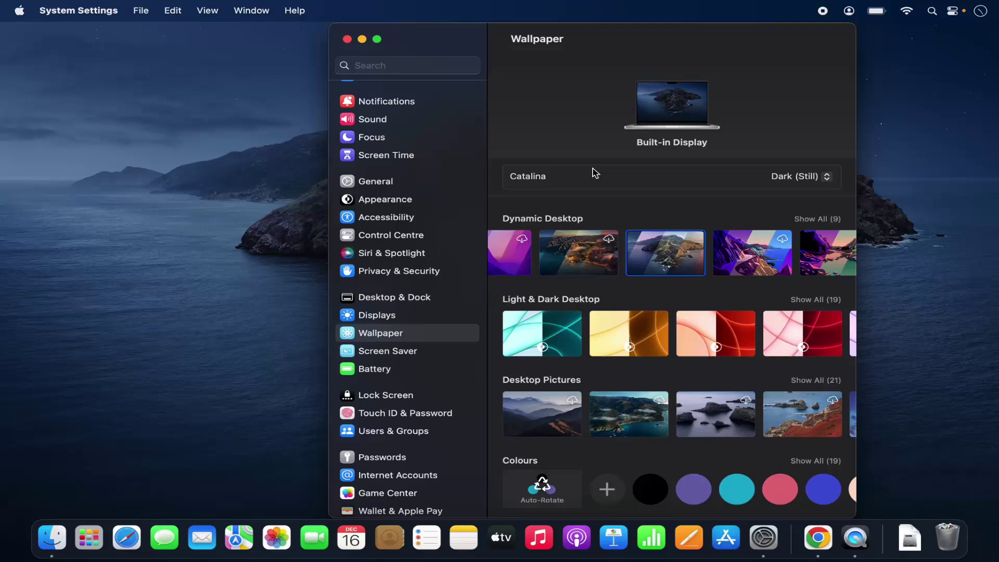
click(362, 40)
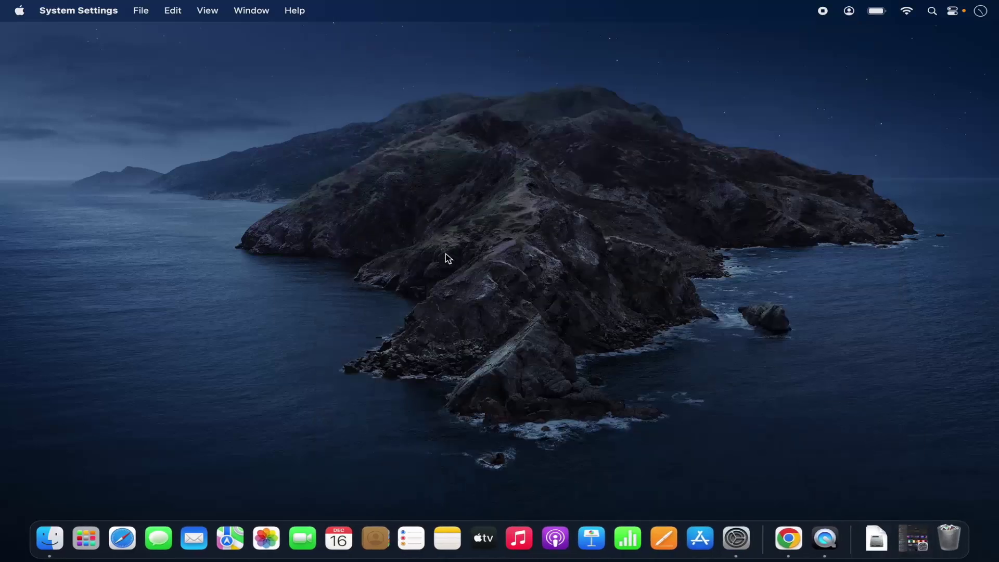
click(754, 535)
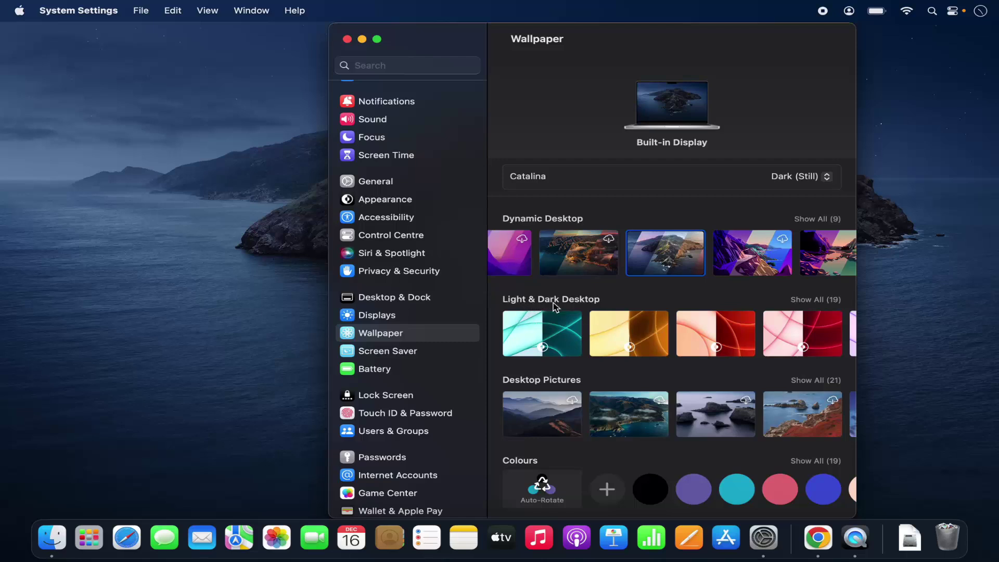
Switch Catalina through Light (Still), Dark (Still) and Dynamic, ending on Light (Still).
click(790, 182)
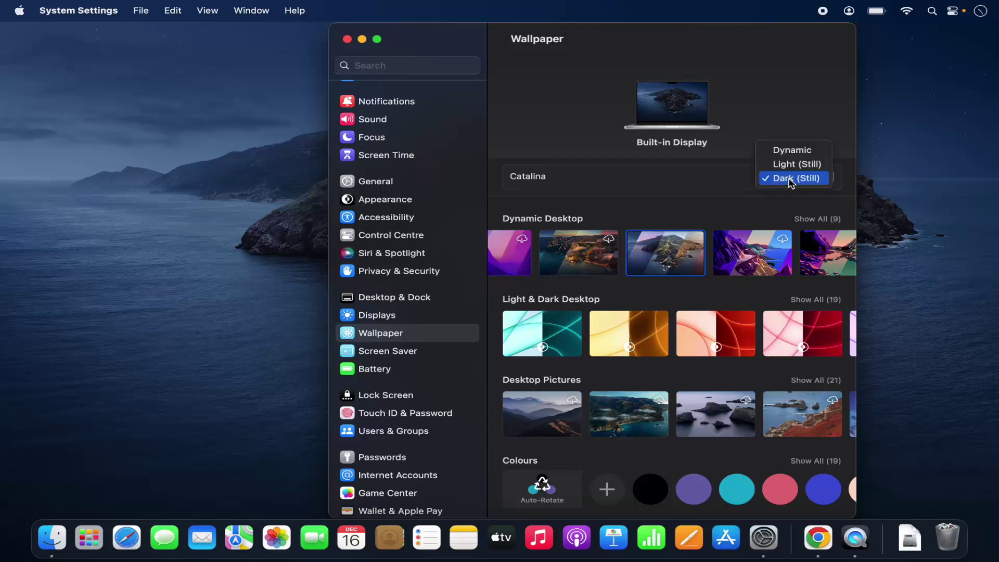
click(790, 165)
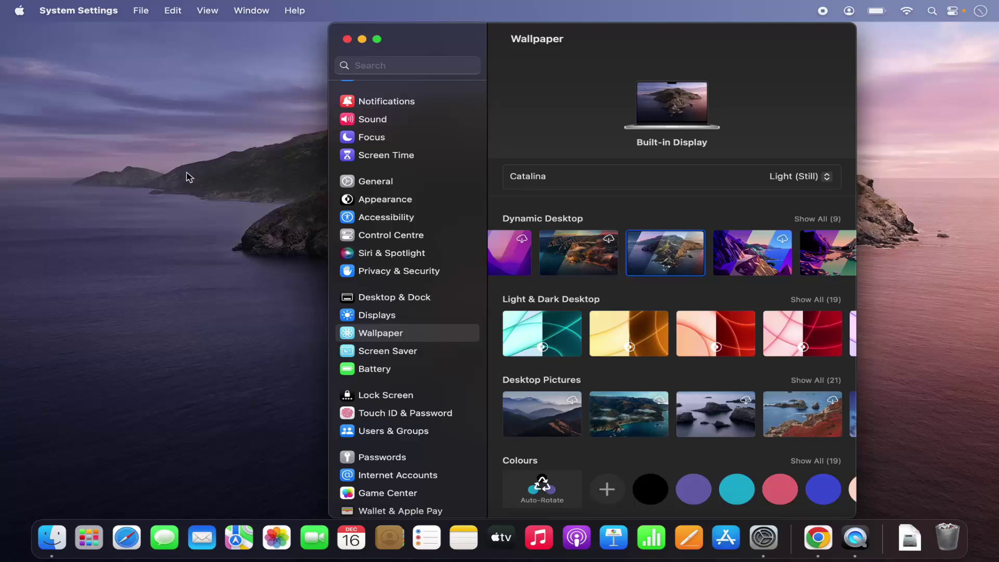
click(809, 183)
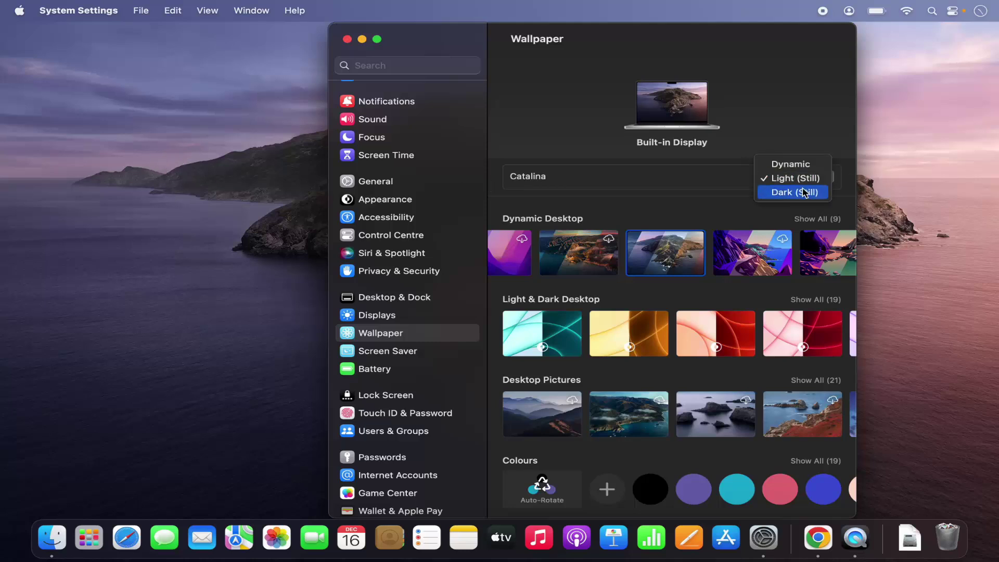
click(804, 192)
click(800, 179)
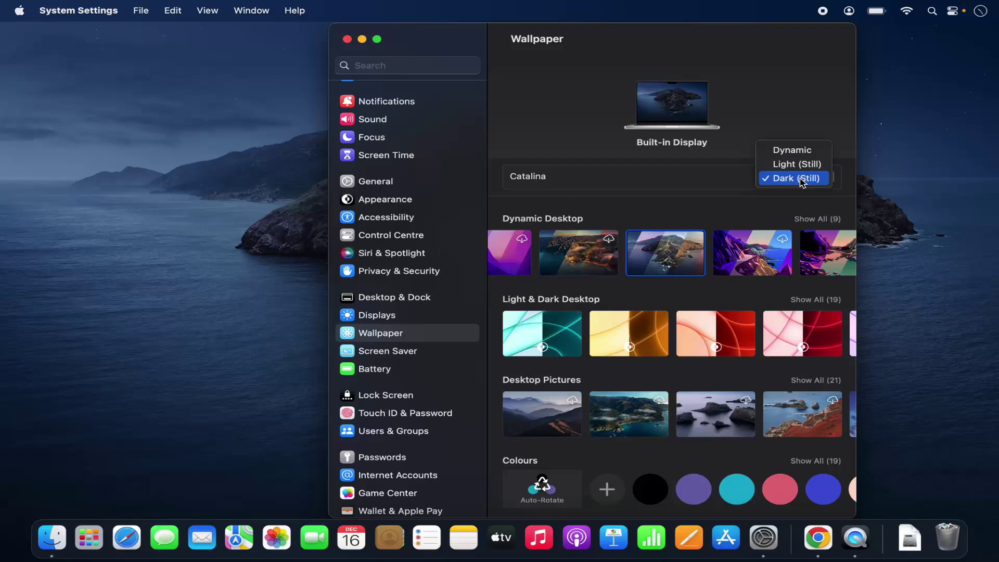
click(797, 151)
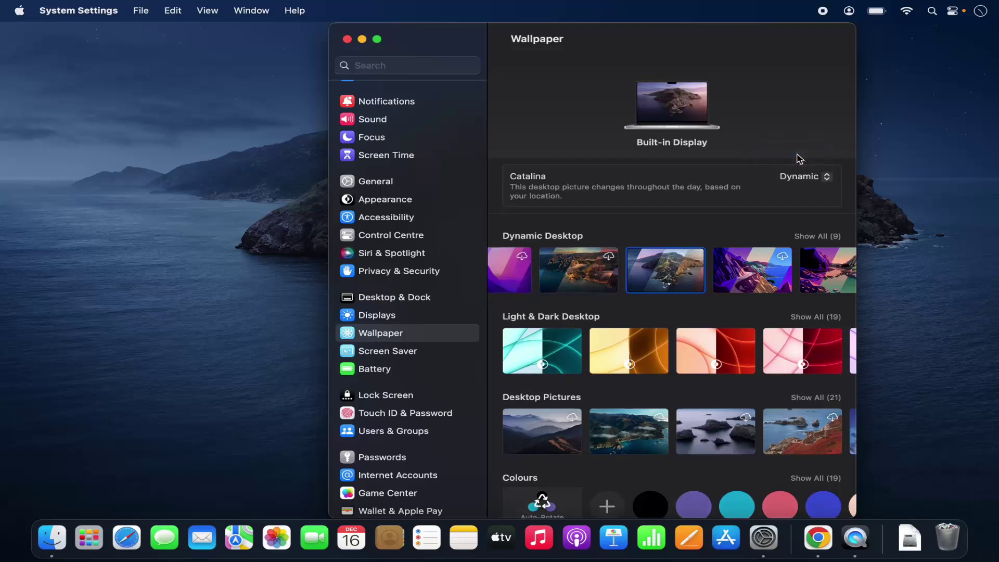
click(806, 180)
click(809, 192)
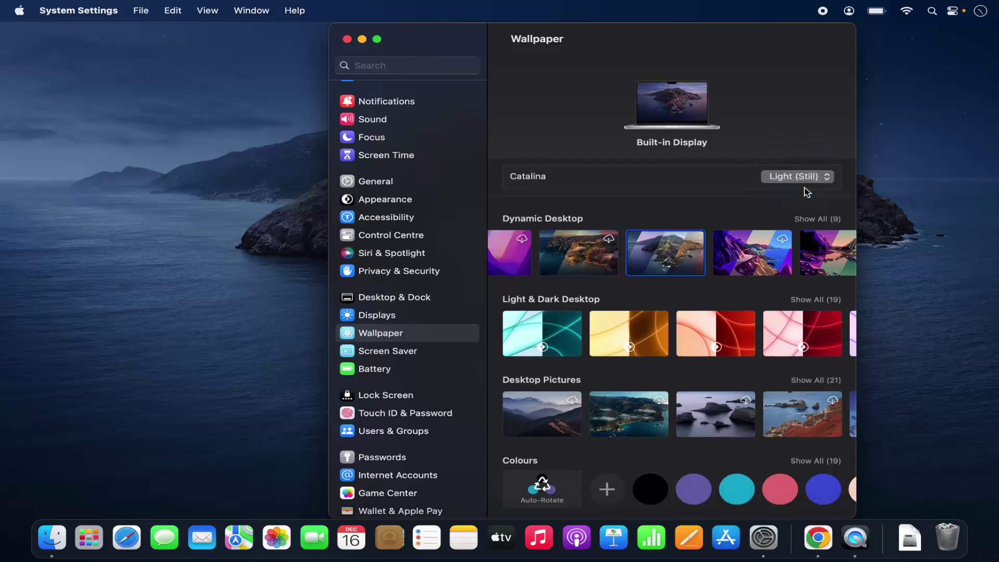
scroll(645, 381, down, 5)
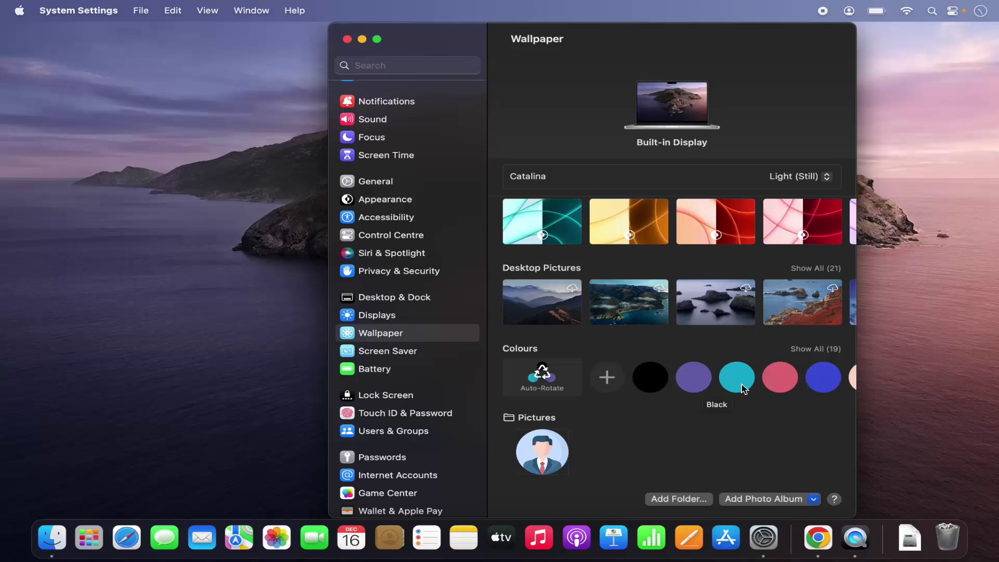
Set the wallpaper to the Dusty Rose solid colour.
click(770, 388)
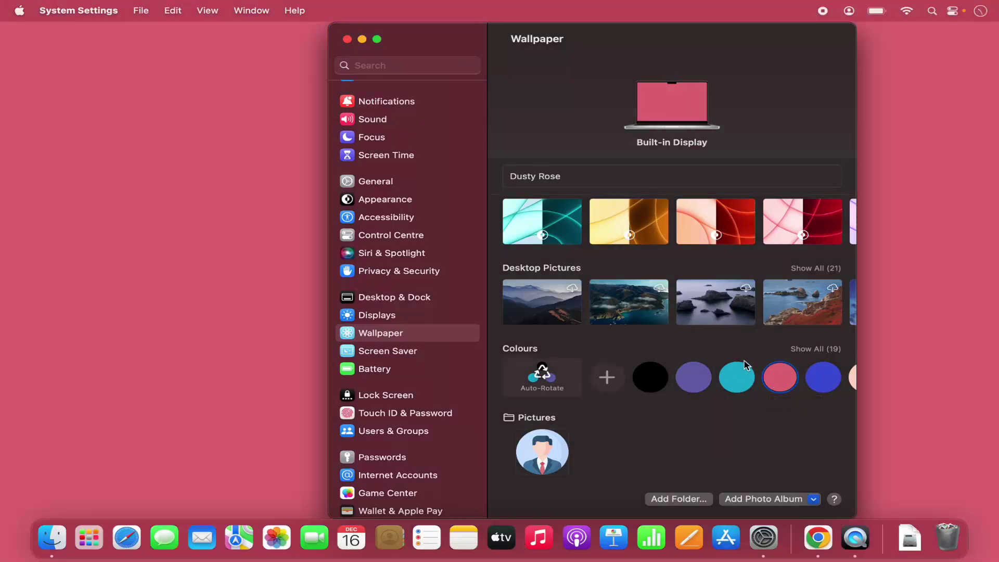
scroll(745, 365, up, 3)
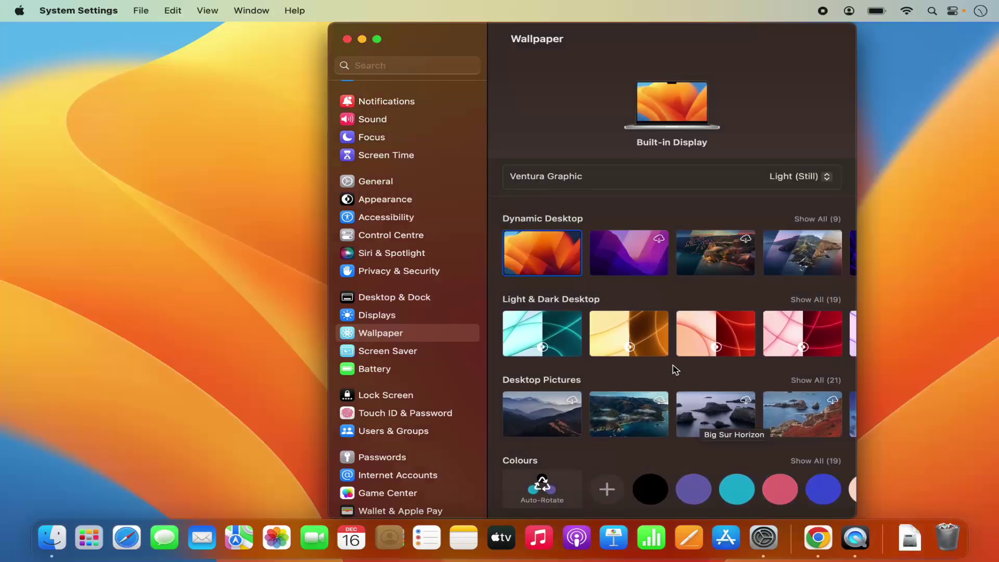
scroll(676, 369, down, 1)
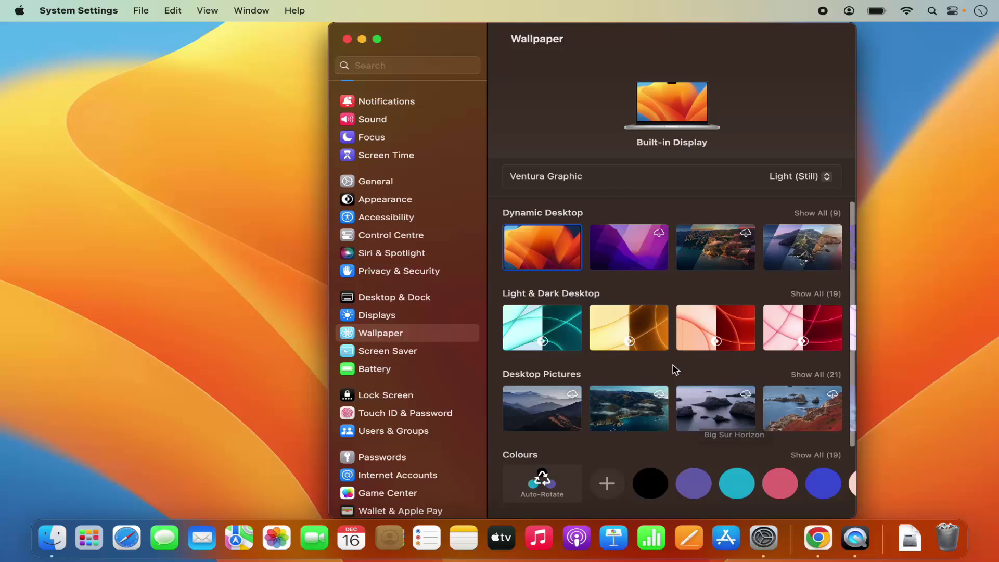
scroll(676, 369, down, 1)
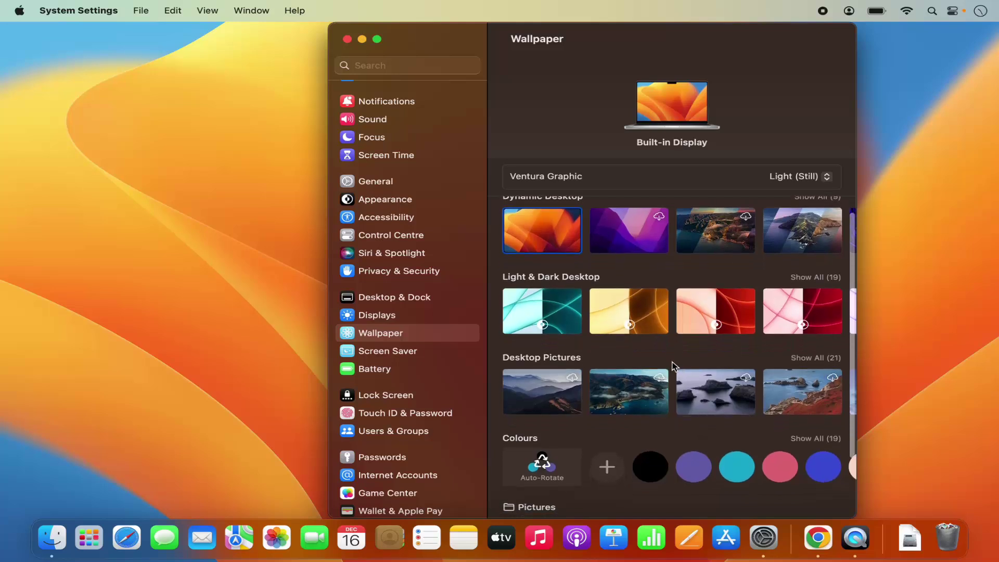
scroll(675, 368, down, 2)
scroll(675, 366, down, 3)
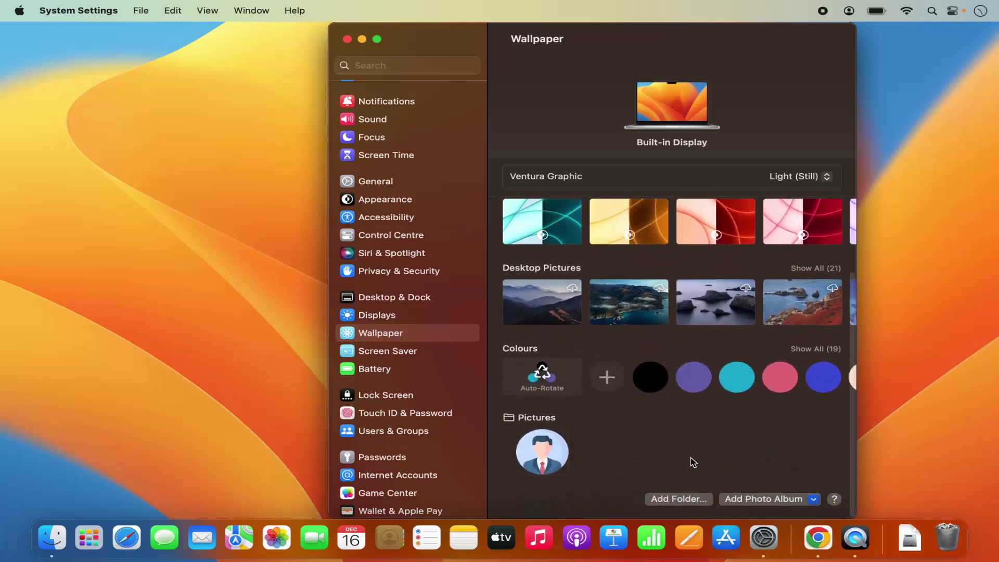
Add a folder from Pictures and choose profile.png as the desktop wallpaper.
click(693, 500)
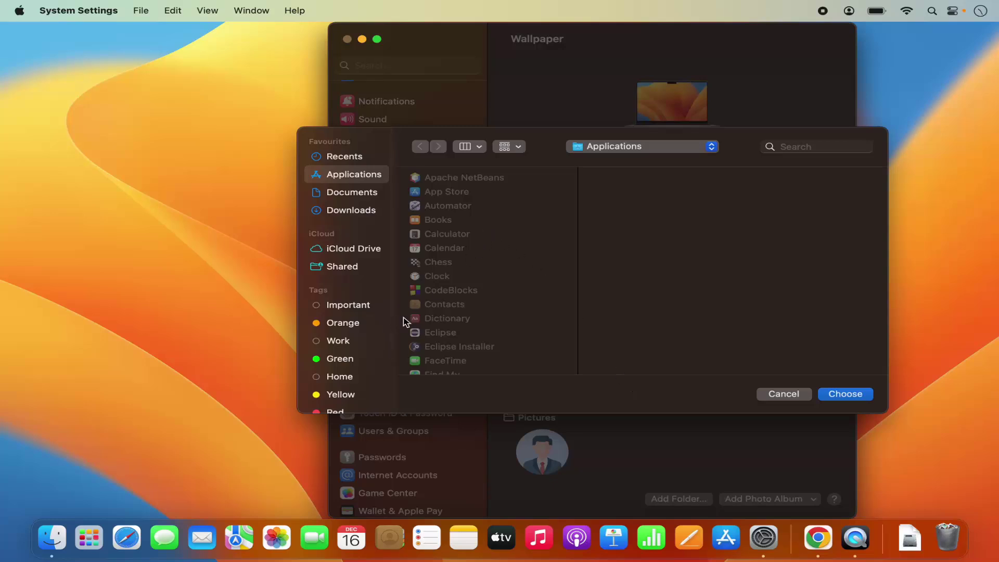
scroll(455, 283, down, 3)
scroll(455, 283, down, 2)
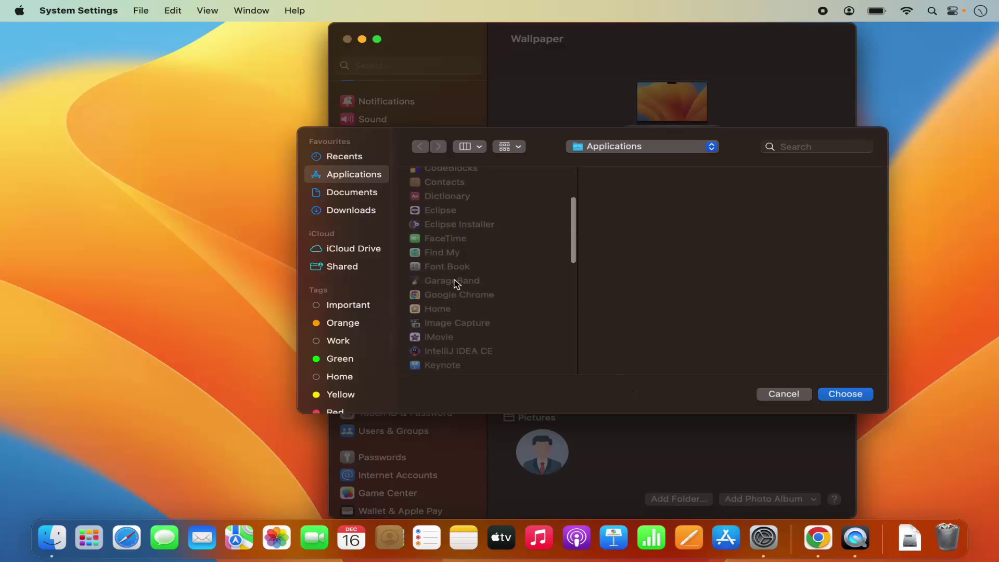
scroll(455, 282, down, 4)
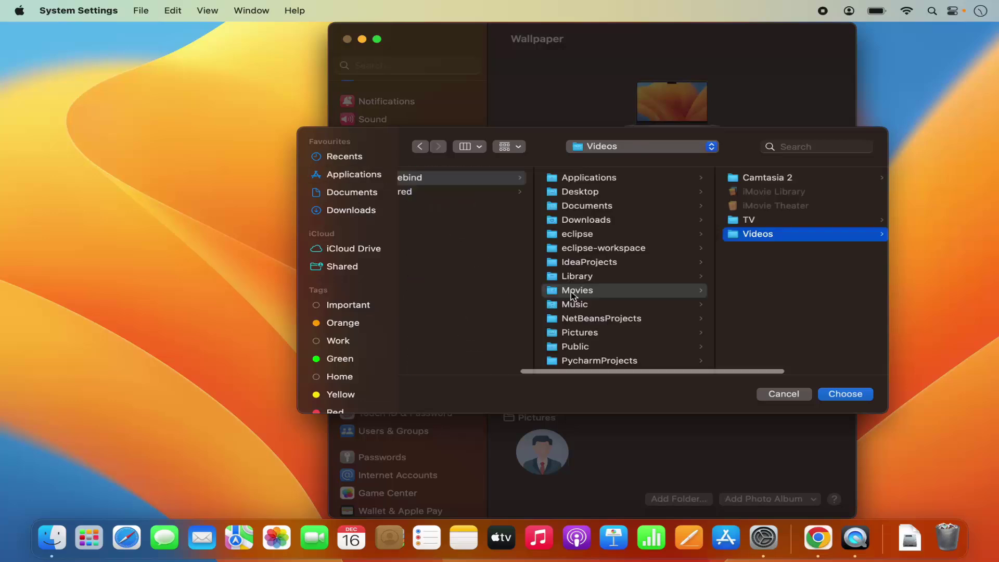
click(583, 336)
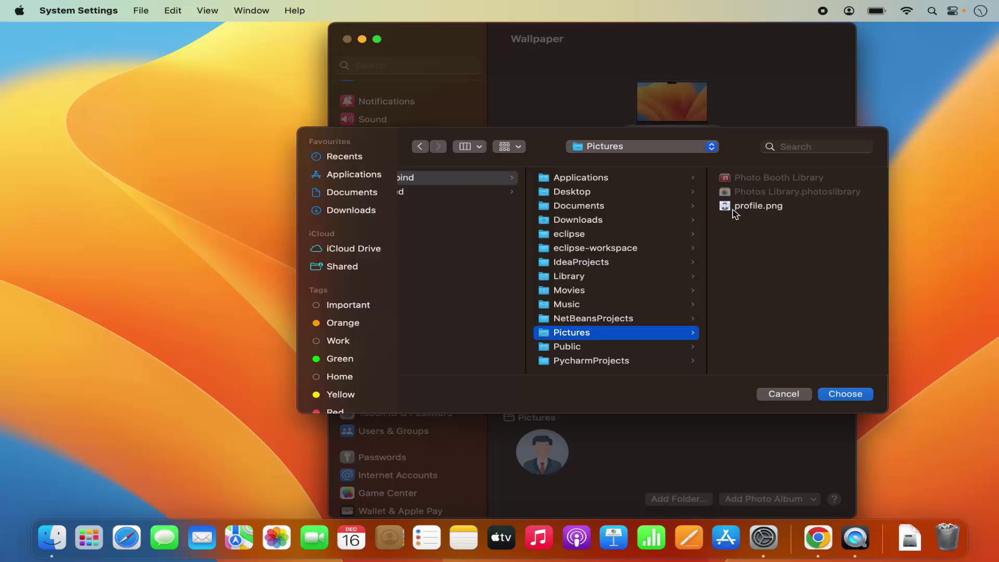
click(752, 208)
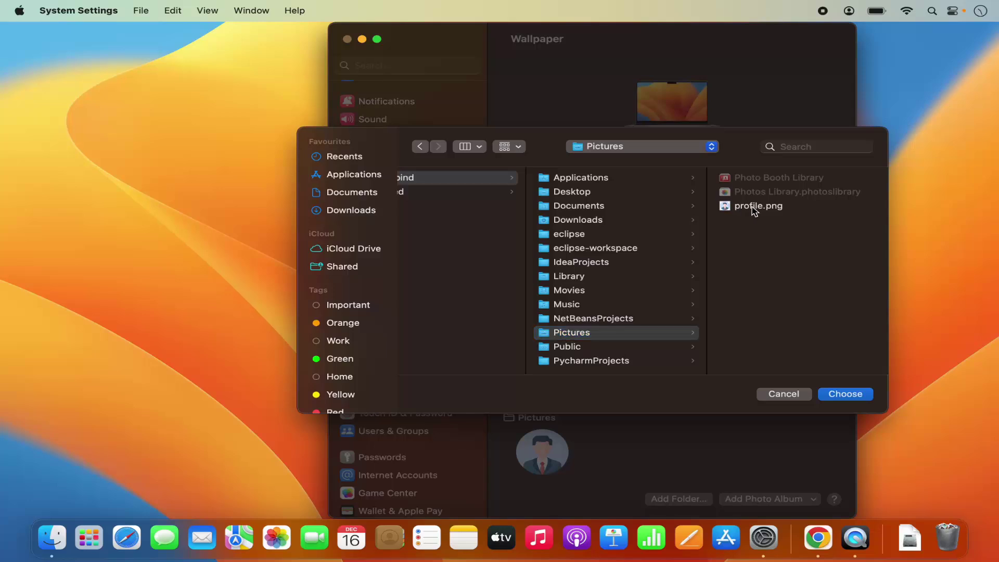
click(839, 399)
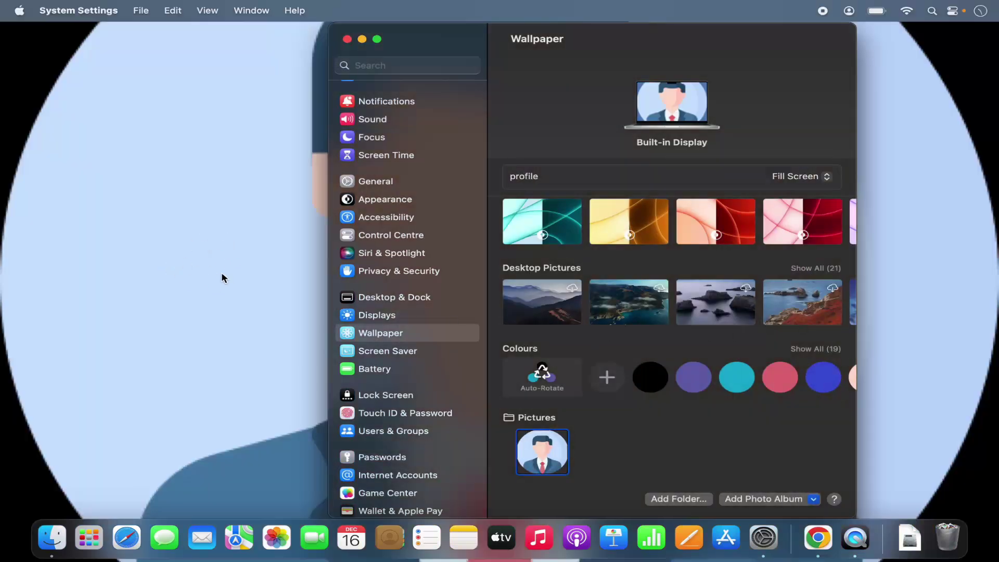
Minimize System Settings to preview profile.png, then reopen it and select Ventura Graphic.
key(super+m)
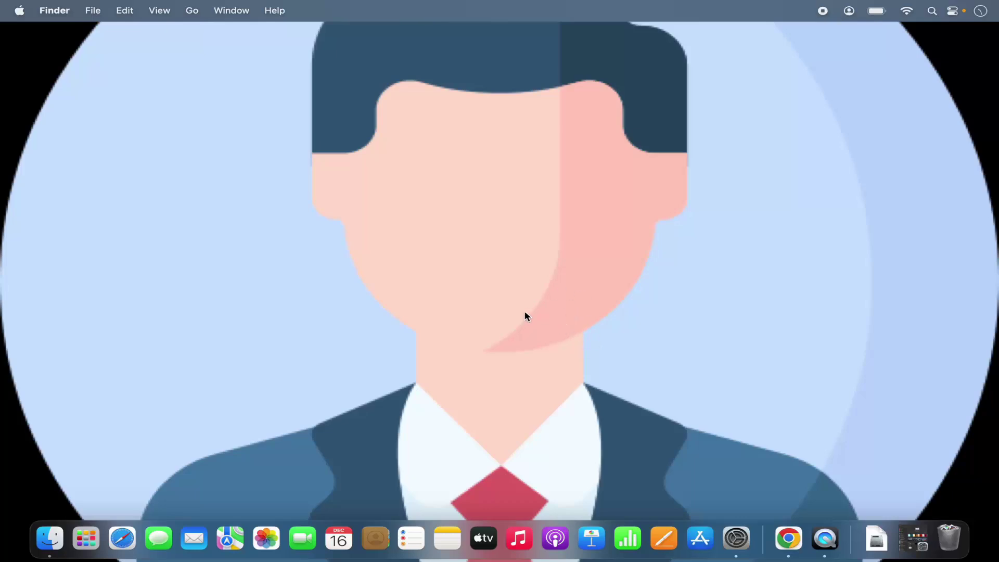
click(735, 538)
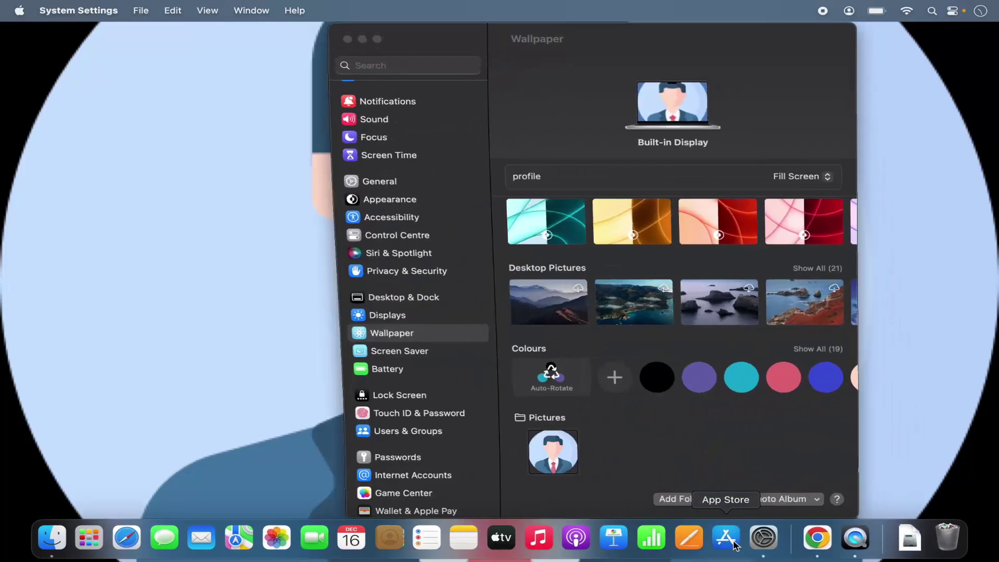
scroll(599, 386, up, 3)
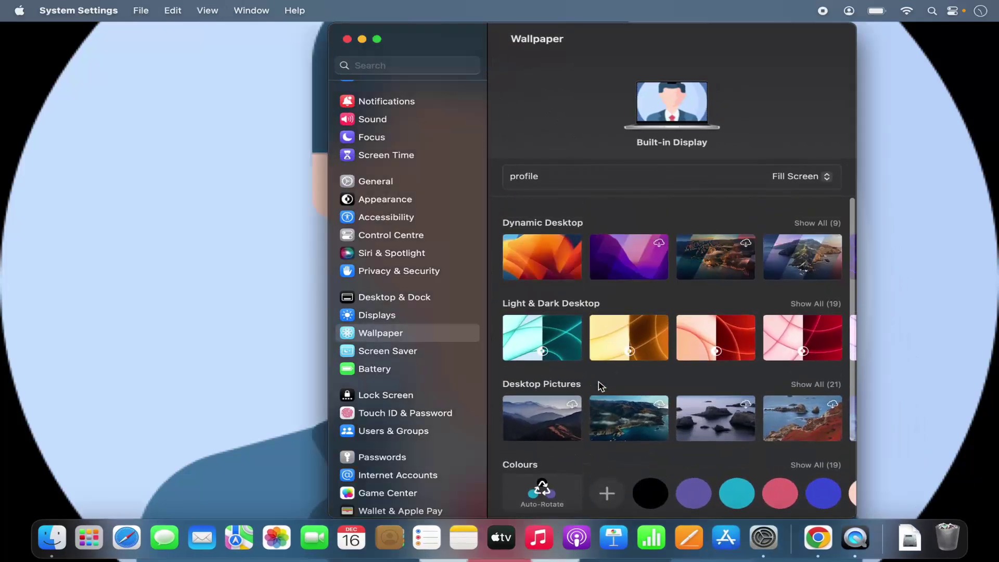
click(527, 268)
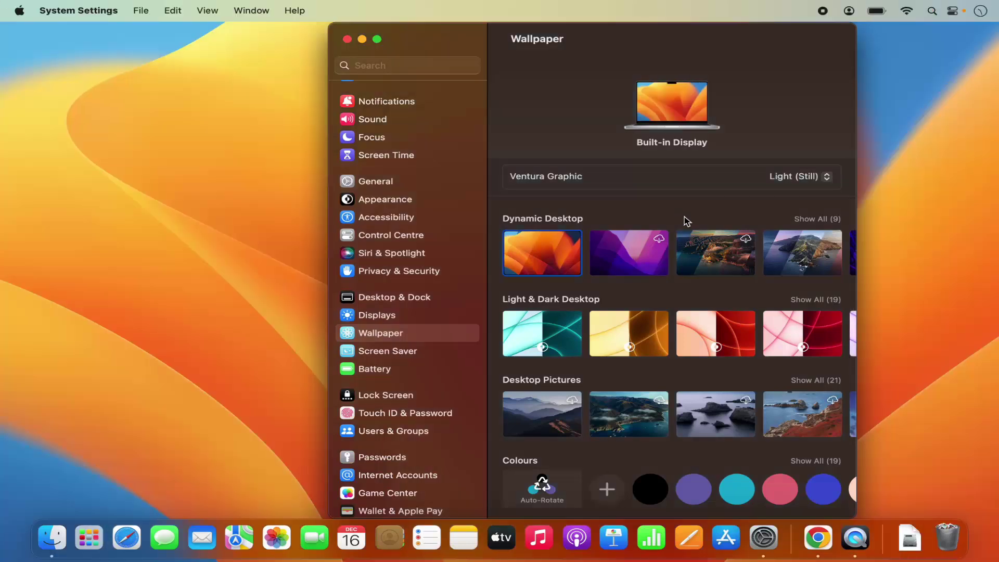